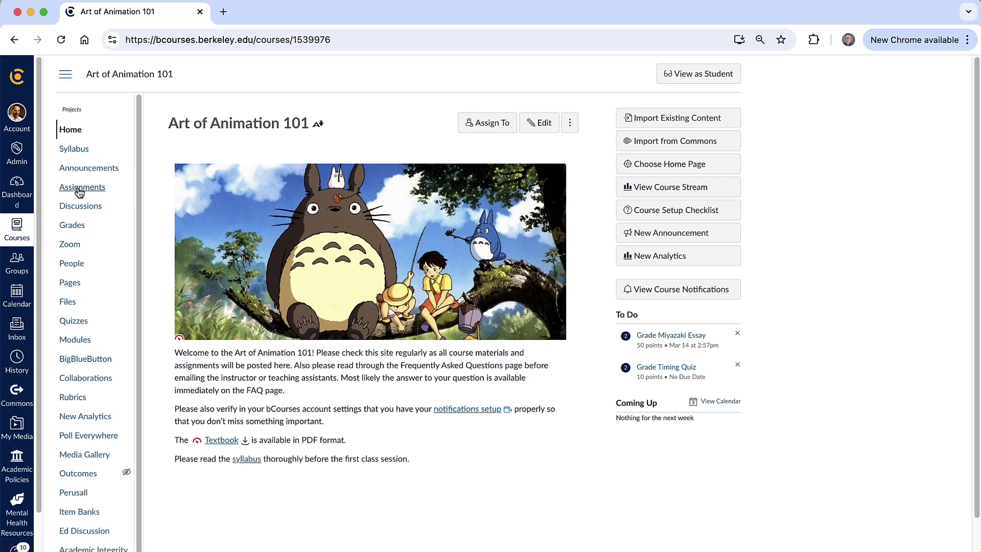
- Open the Miyazaki Essay assignment from the course's Assignments list and launch its SpeedGrader, then close that tab
click(79, 187)
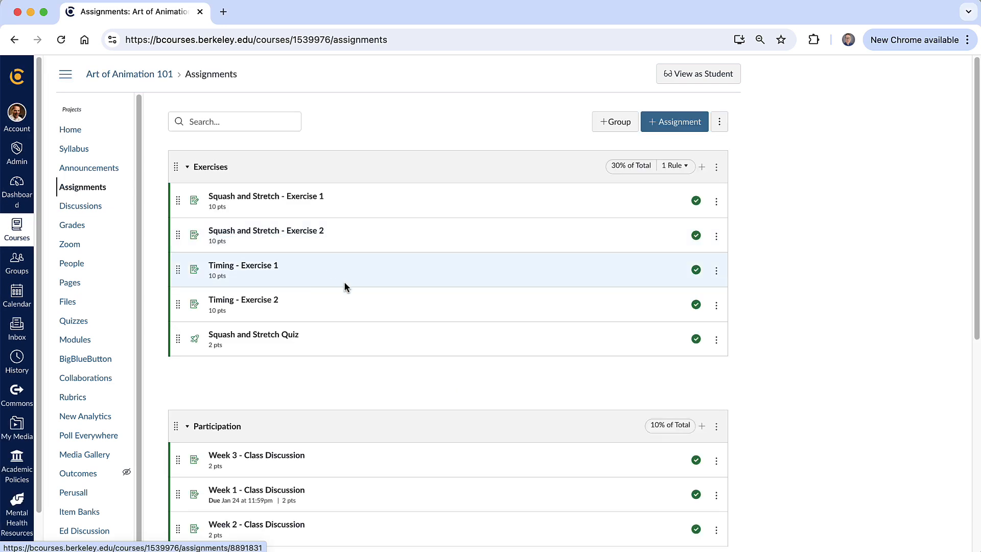
scroll(345, 283, down, 5)
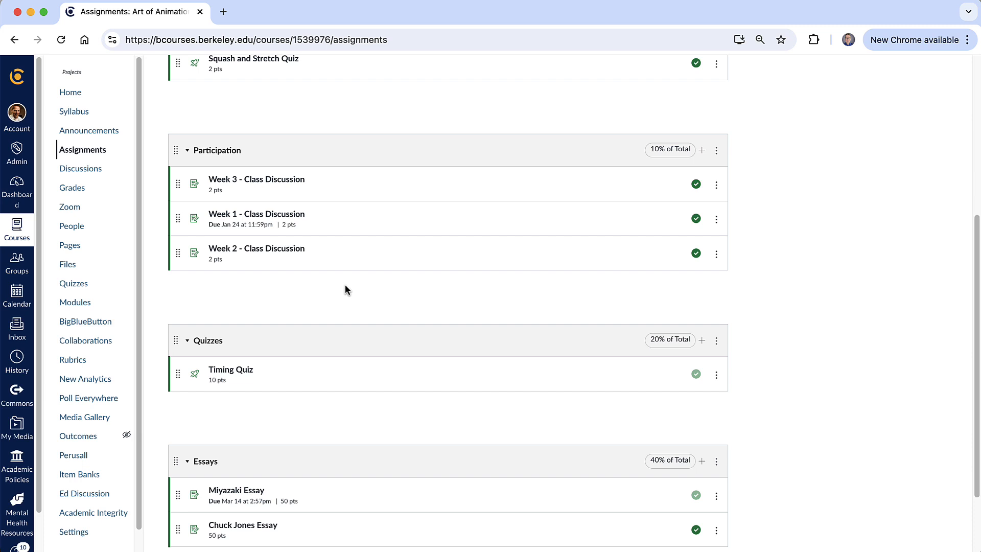
scroll(345, 289, down, 2)
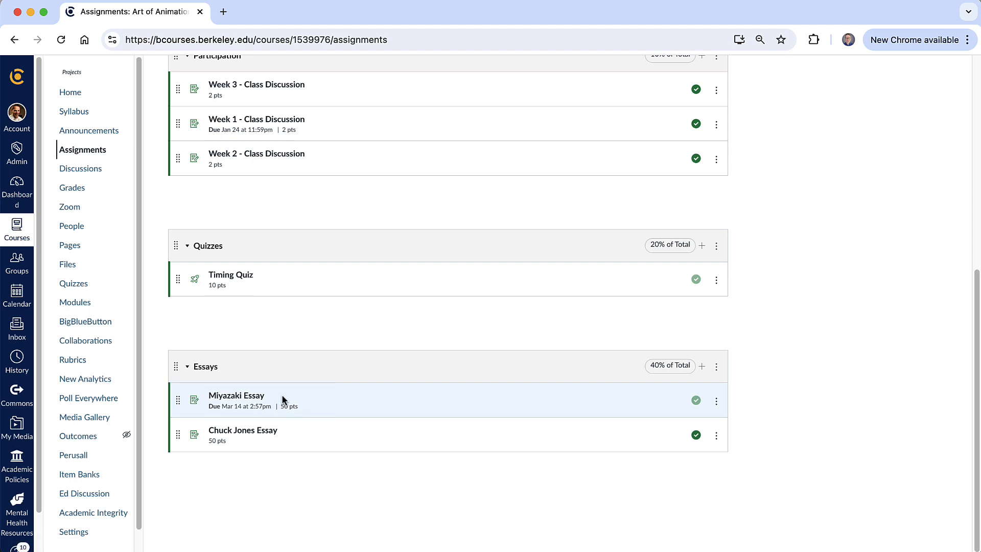
click(231, 396)
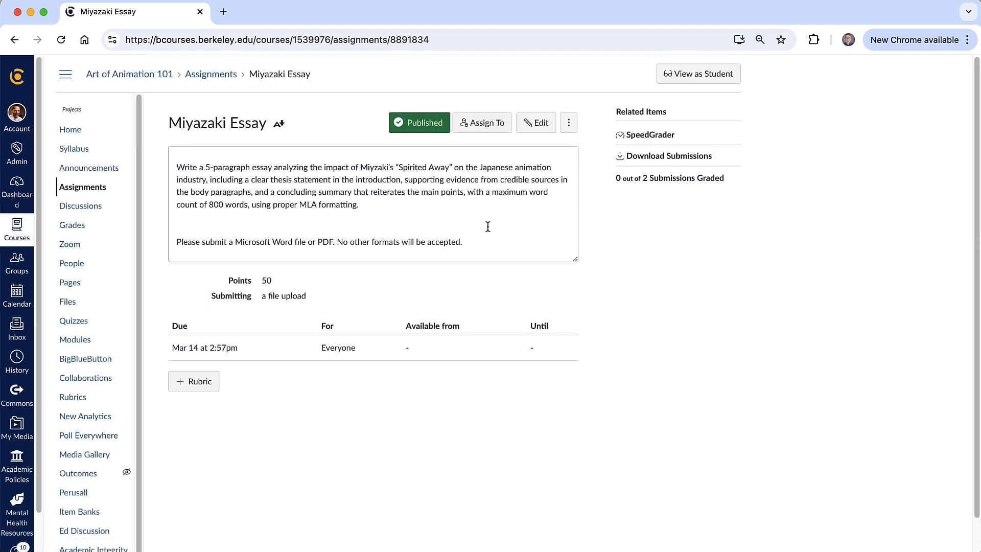
click(645, 136)
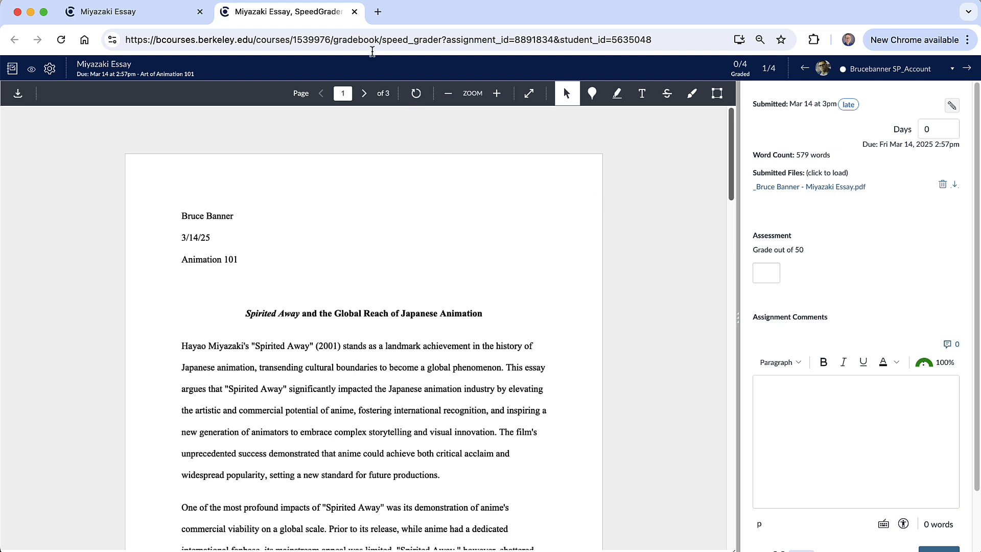
click(354, 11)
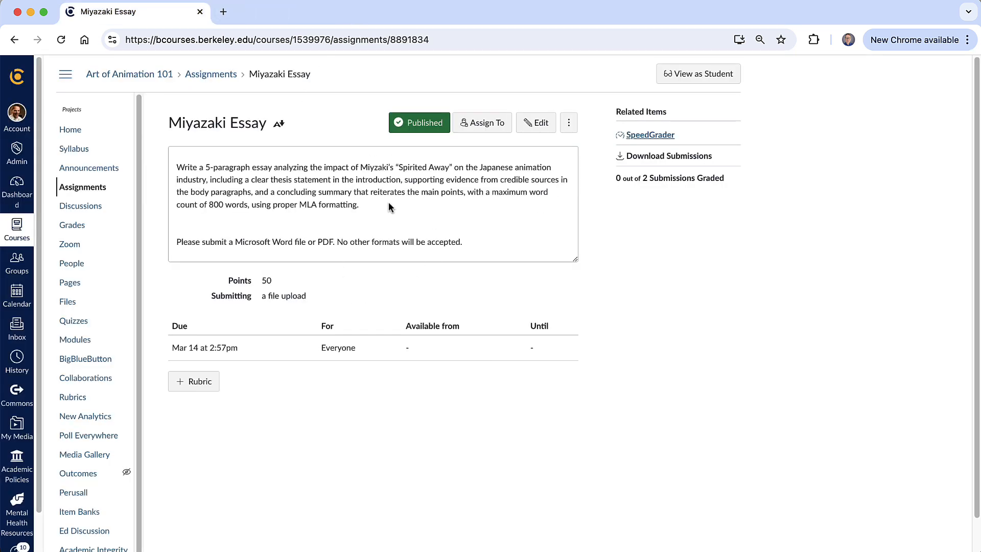
- Open SpeedGrader for the Miyazaki Essay column from the course Gradebook
click(78, 229)
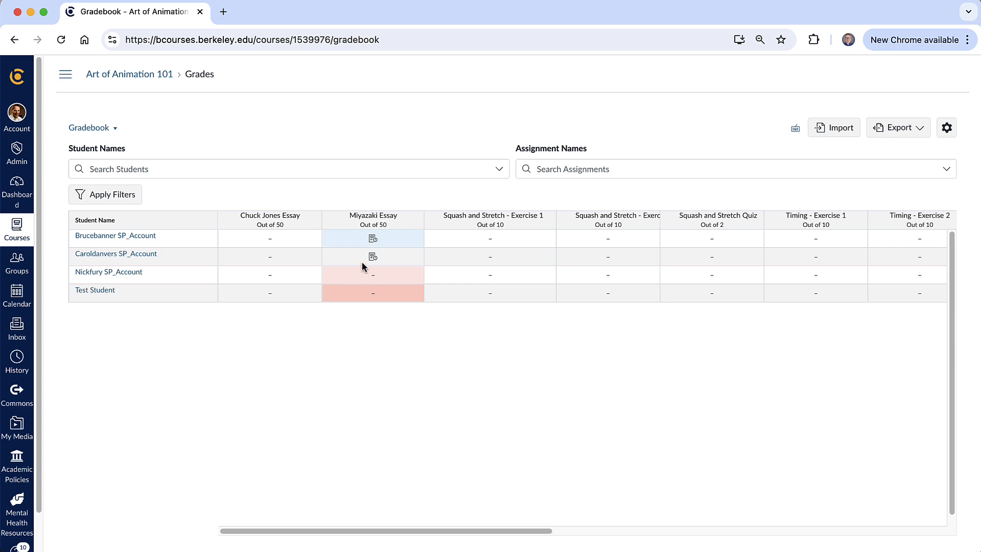
mouse_move(413, 222)
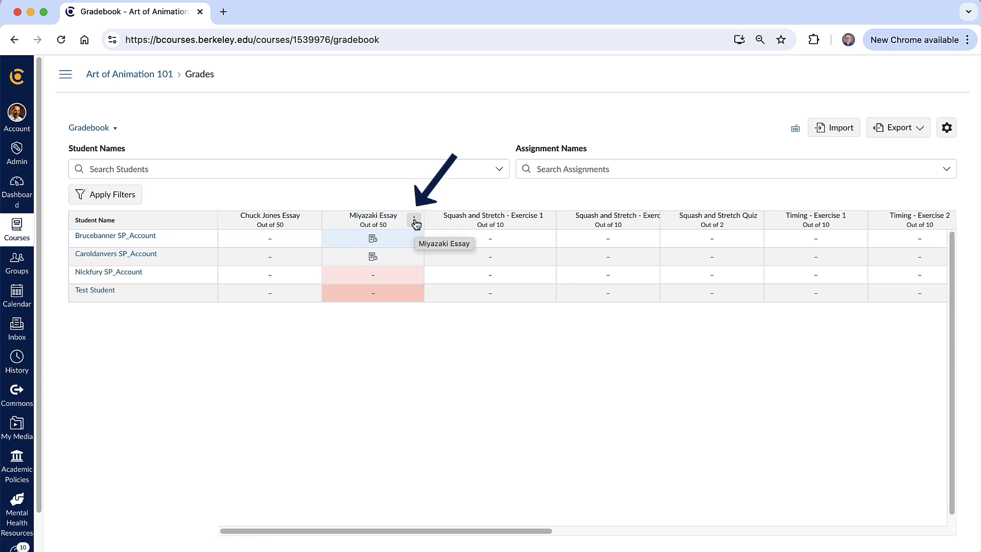
click(415, 222)
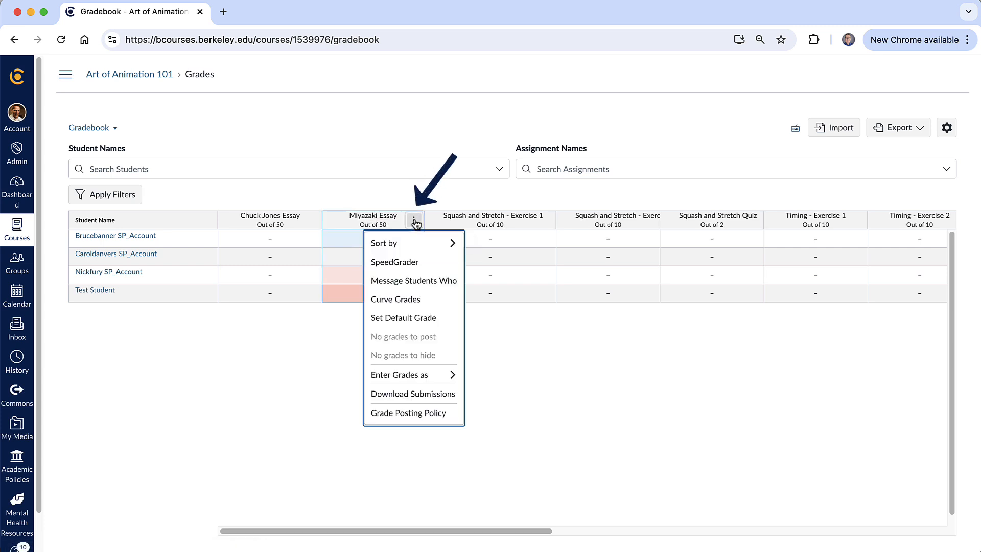
click(438, 269)
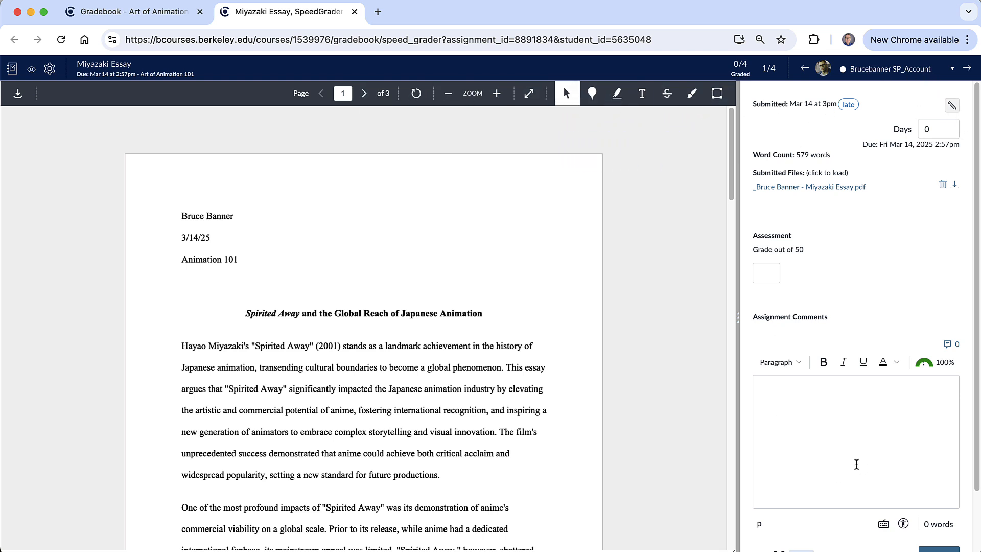
click(766, 273)
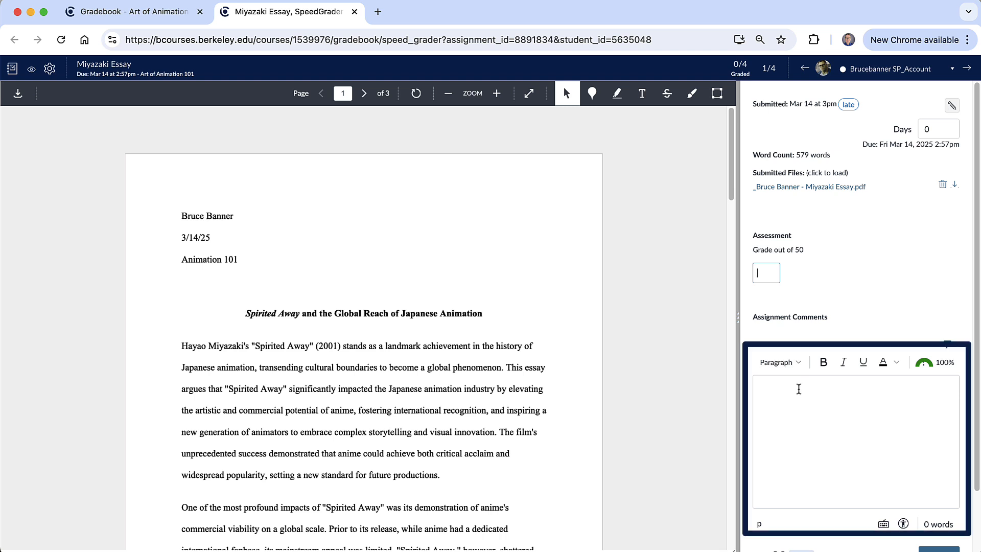
click(812, 403)
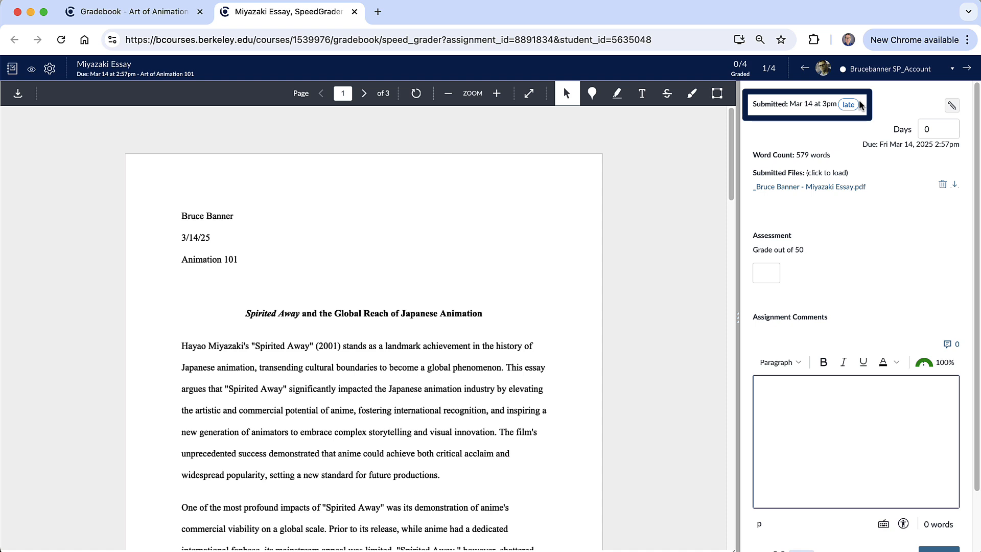
click(170, 11)
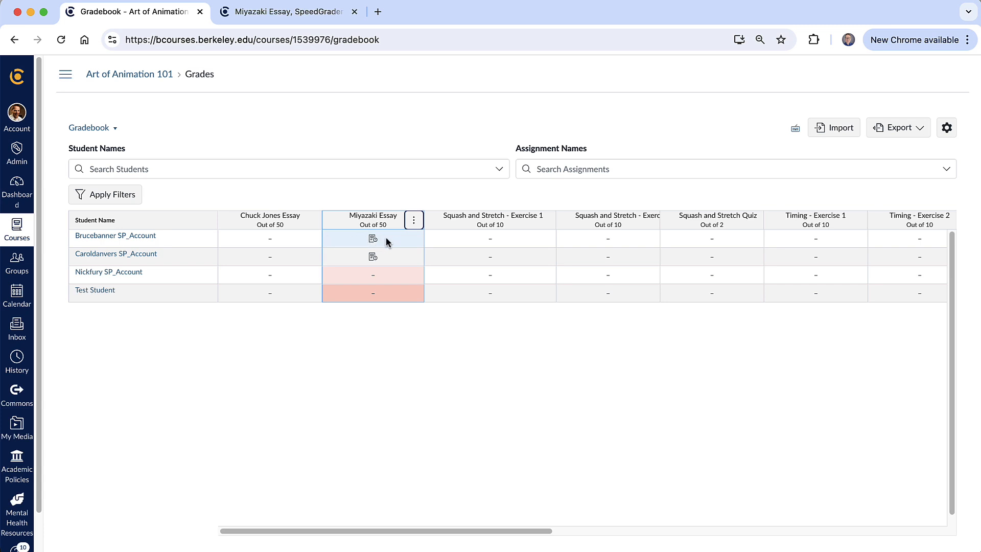
click(273, 8)
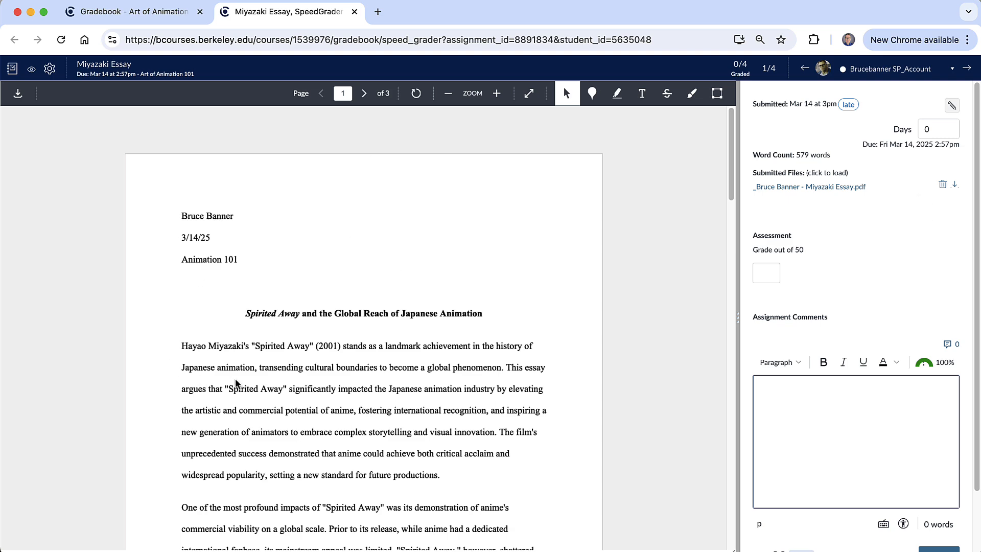
- Draw an area annotation around the misspelled word "transending" and add the comment Spelling
scroll(339, 376, down, 2)
scroll(340, 376, down, 1)
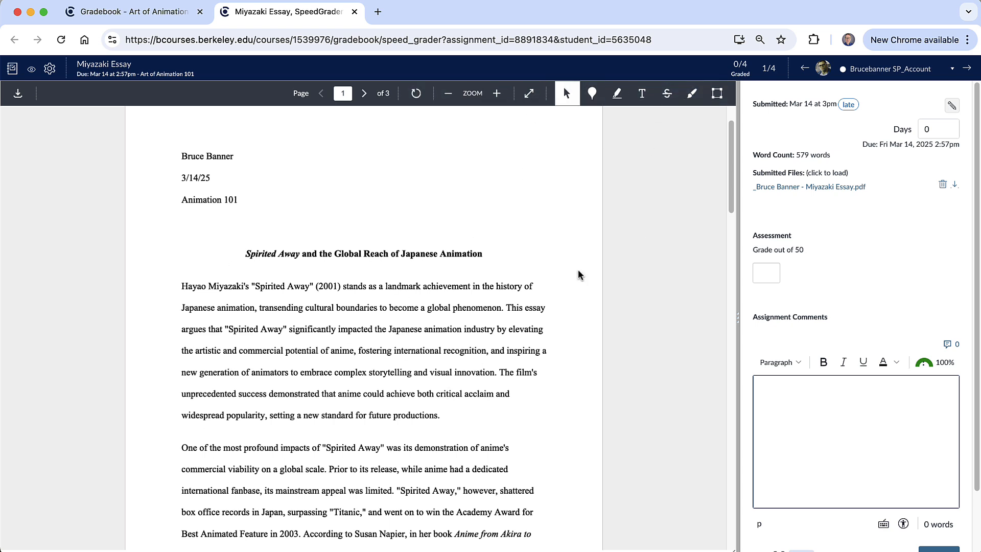
click(716, 93)
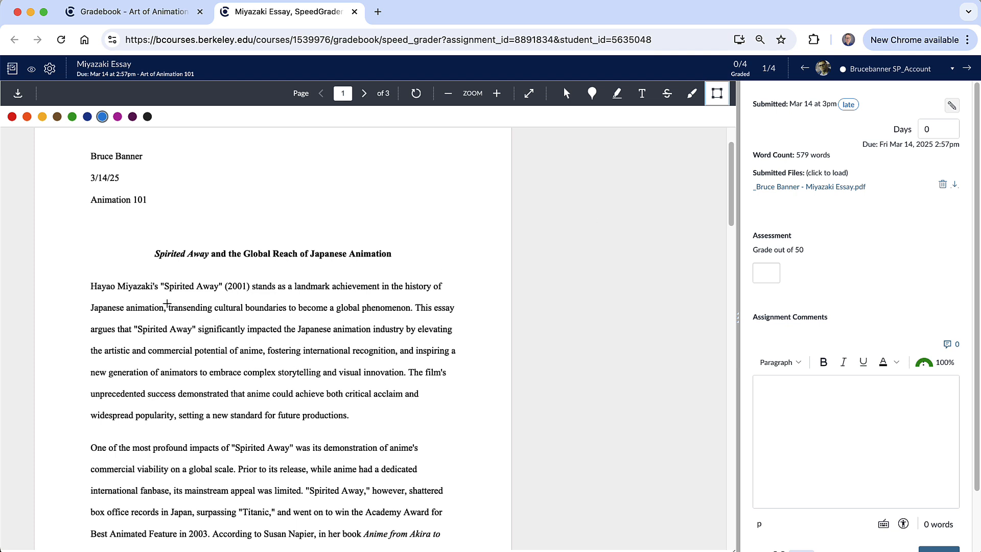
drag(166, 302, 214, 315)
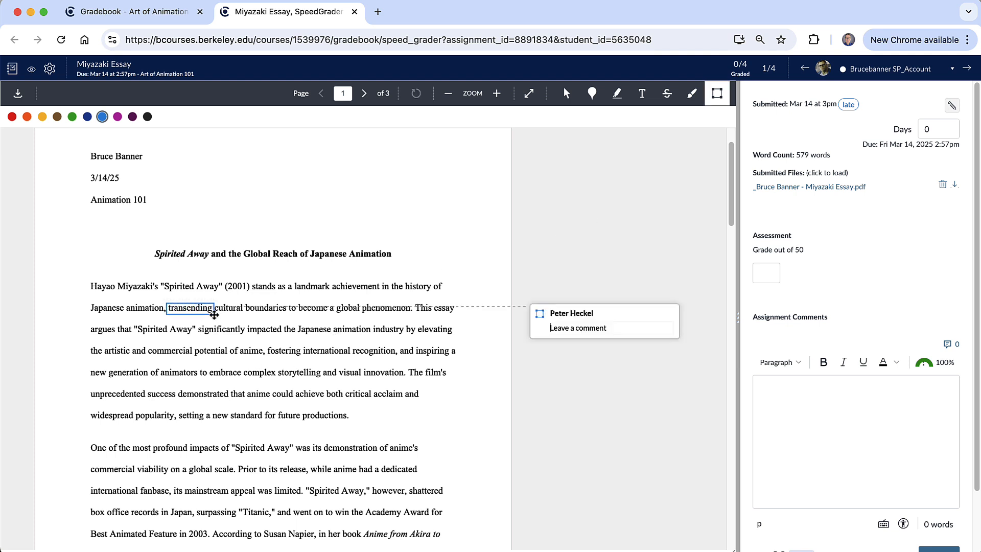
text(Spelling)
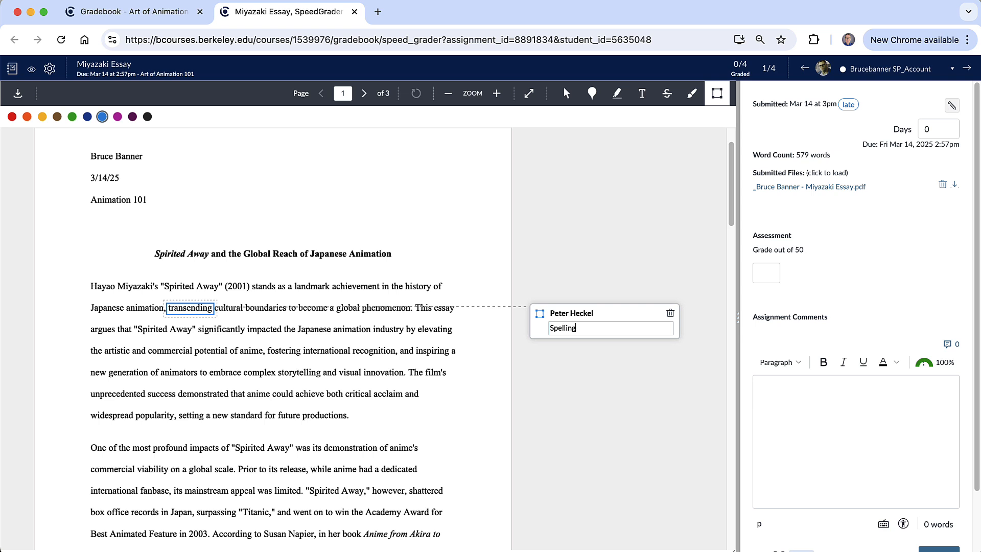
click(577, 353)
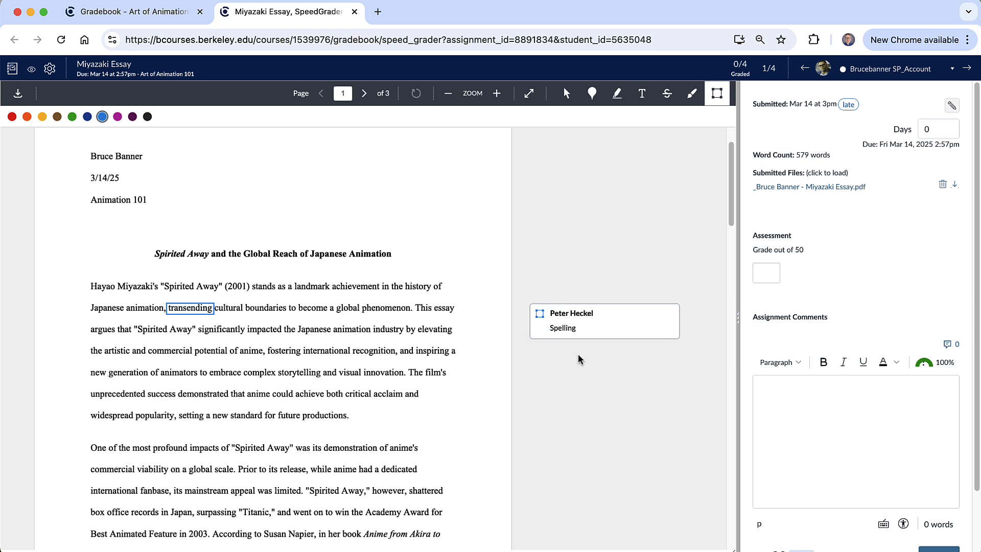
- Strike out "This essay argues that" and highlight "Spirited Away" (2001) in the essay's first paragraph
click(667, 93)
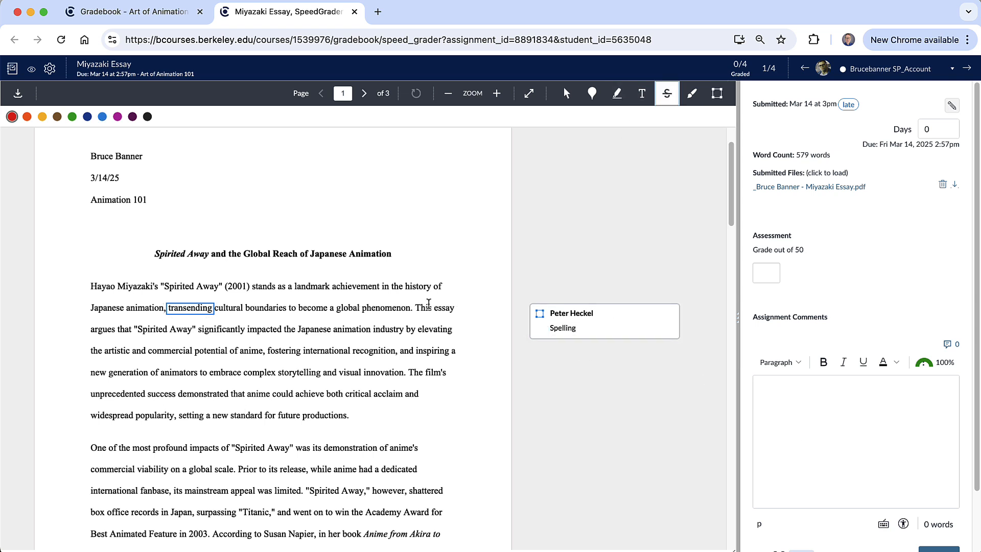
mouse_move(416, 305)
mouse_down()
mouse_move(316, 341)
mouse_move(119, 334)
mouse_move(167, 327)
mouse_move(183, 329)
mouse_move(105, 332)
mouse_move(133, 332)
mouse_up()
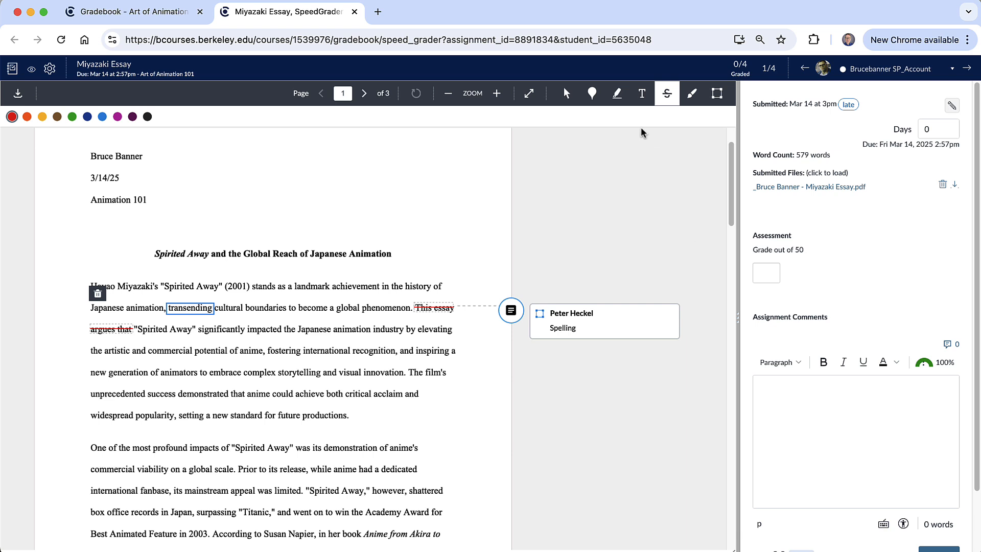
click(617, 93)
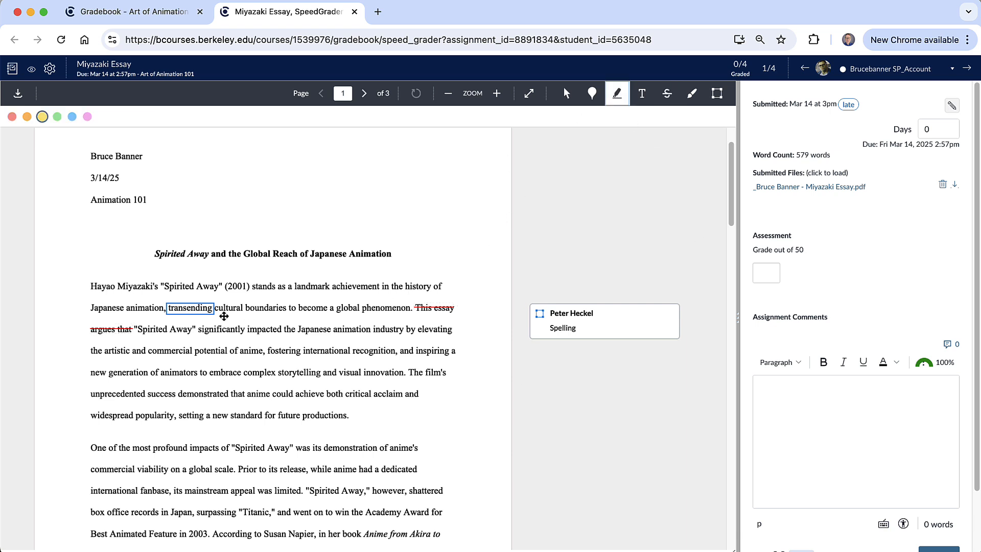
drag(160, 286, 249, 285)
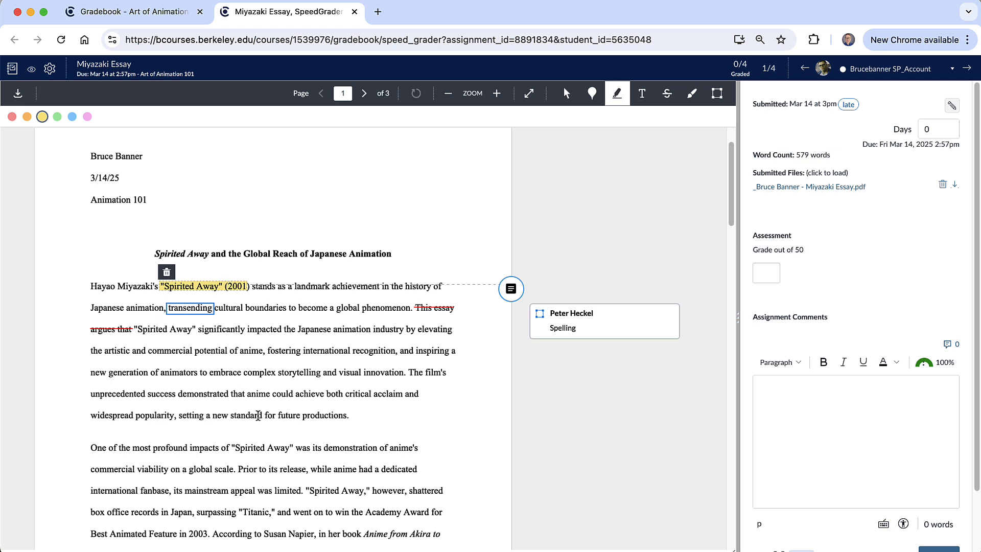
- Submit the assignment comment "This assignment was late. Reduced points"
scroll(886, 409, down, 2)
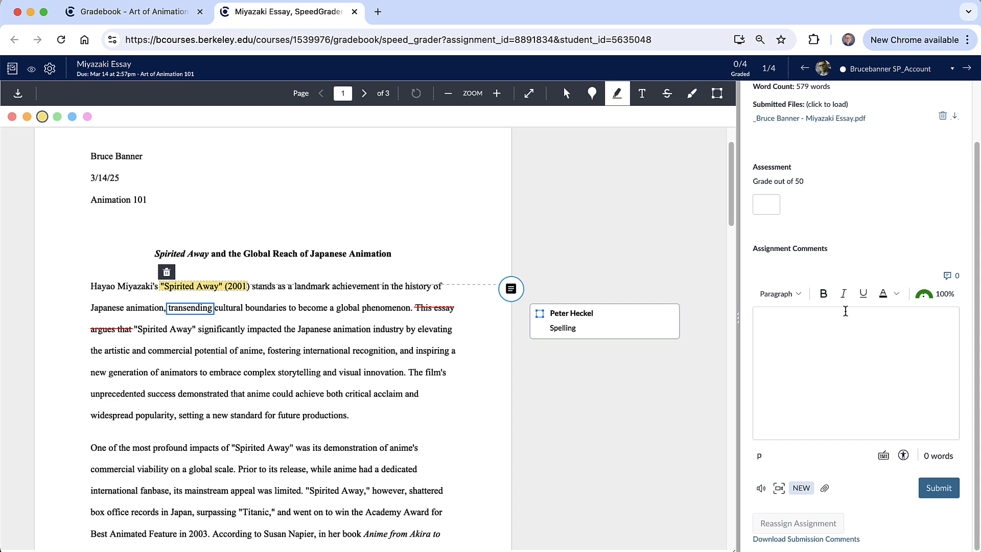
click(822, 344)
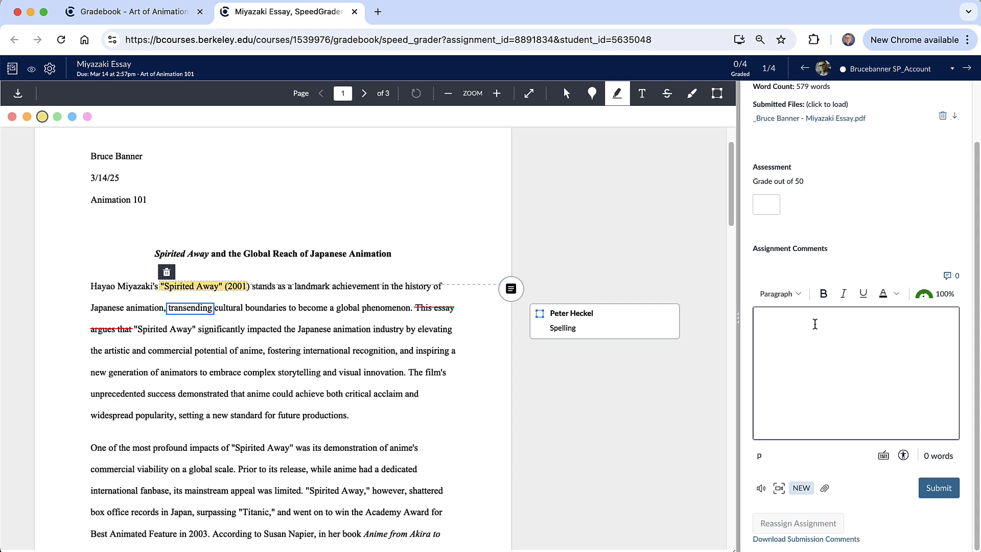
text(This assignment was late)
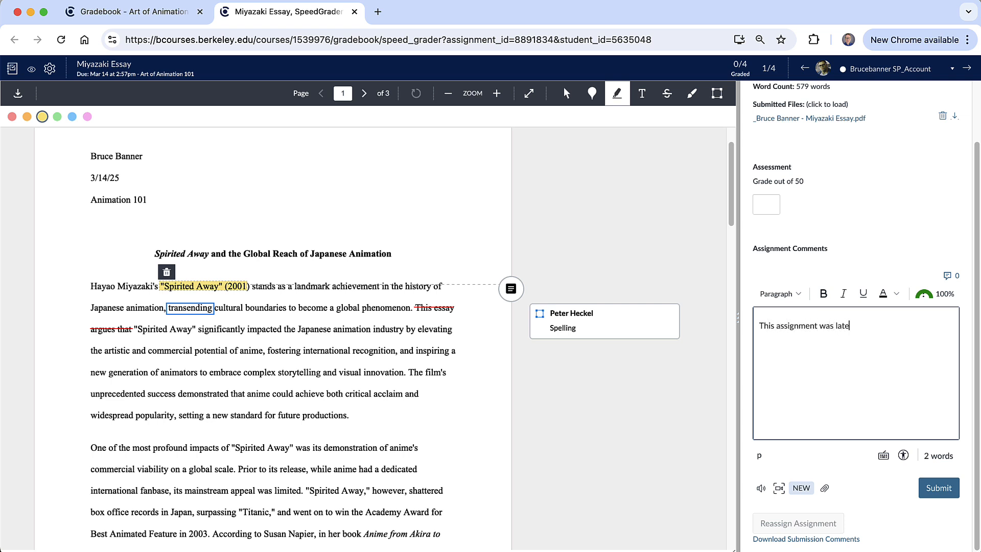
text(. Reduced points)
click(938, 488)
- Give this student's essay a grade of 45 out of 50
scroll(950, 388, down, 2)
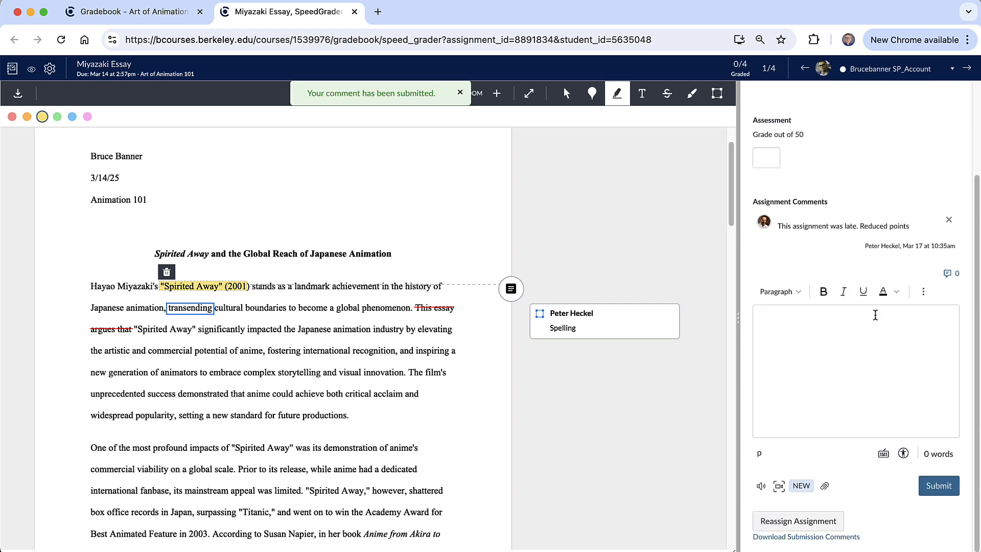
scroll(875, 315, up, 3)
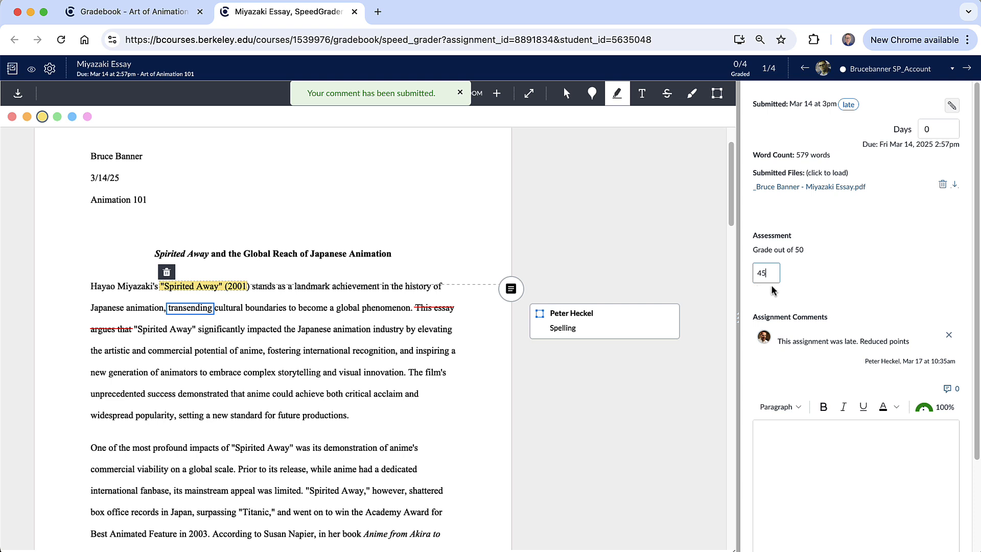
scroll(857, 364, down, 3)
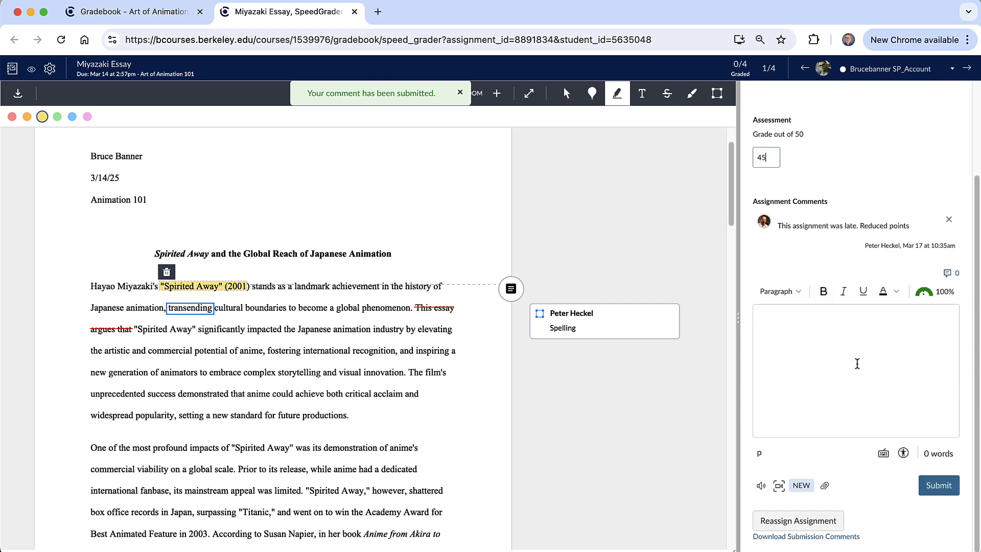
scroll(840, 365, up, 3)
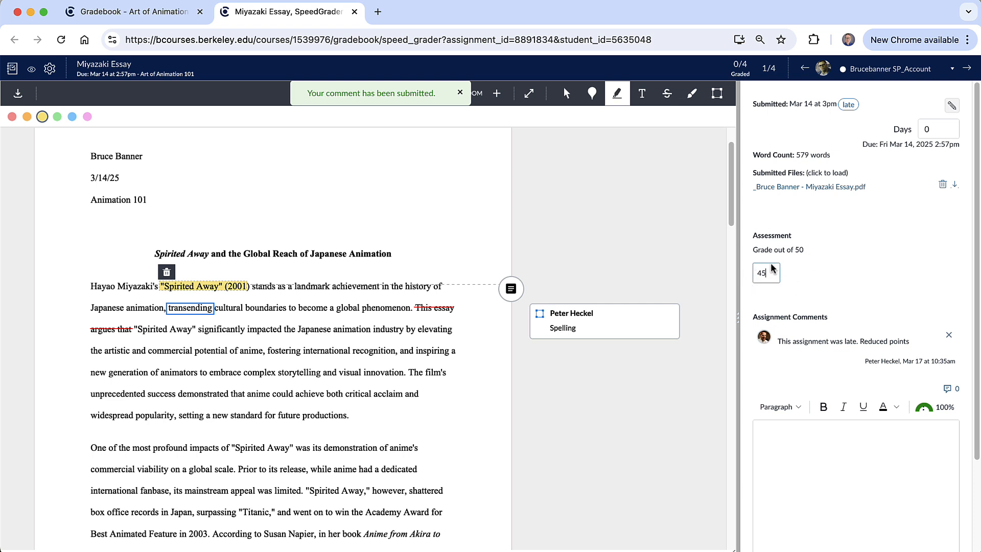
- Move to the next student's submission and grade it 50 out of 50
click(967, 69)
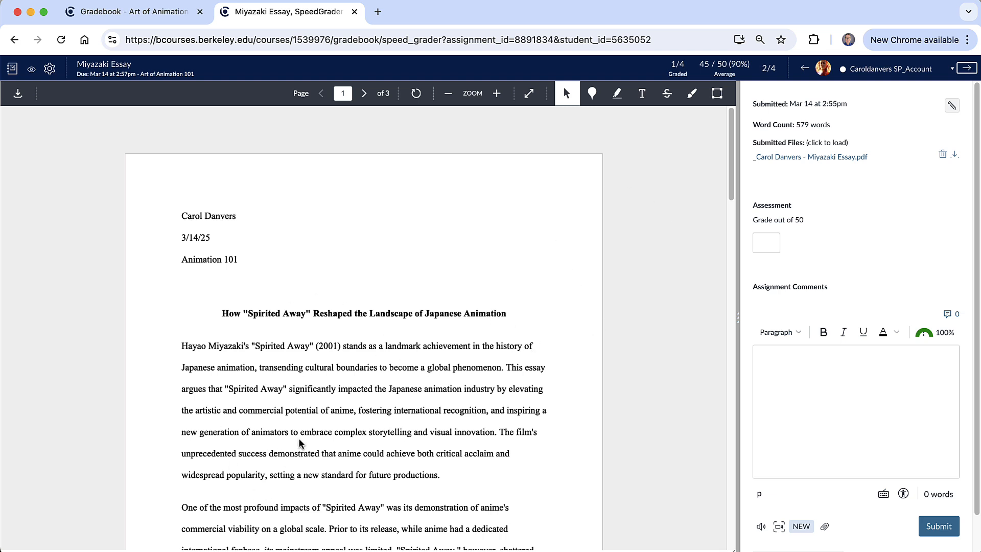
click(767, 241)
text(50)
click(810, 381)
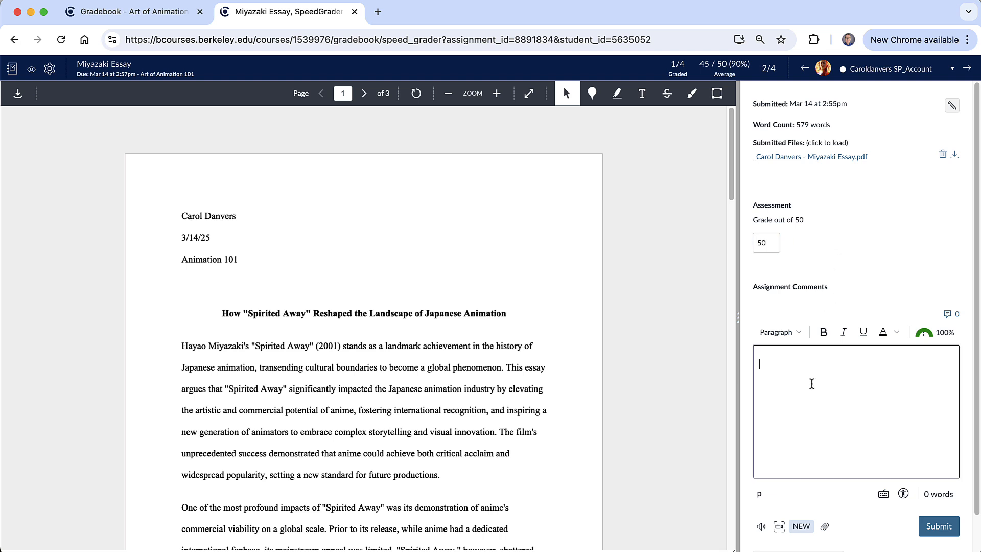
- Submit the comment "Great job!" and move on to the next student
text(Great j)
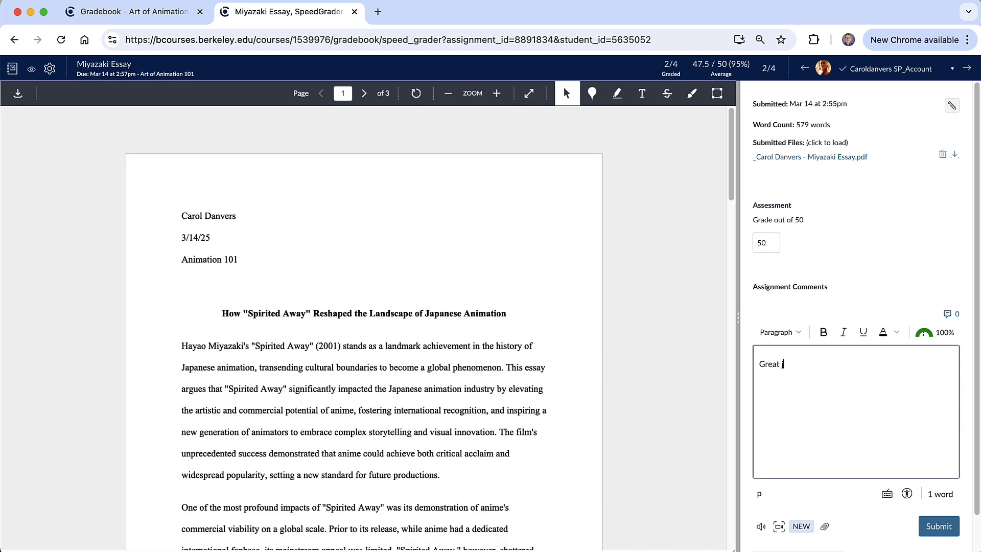
text(ob!)
click(945, 525)
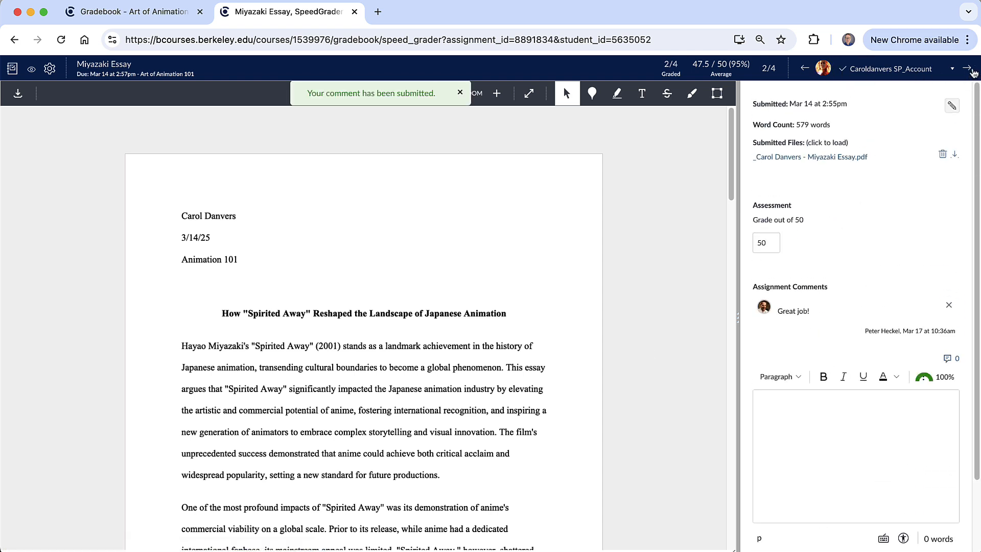
click(967, 69)
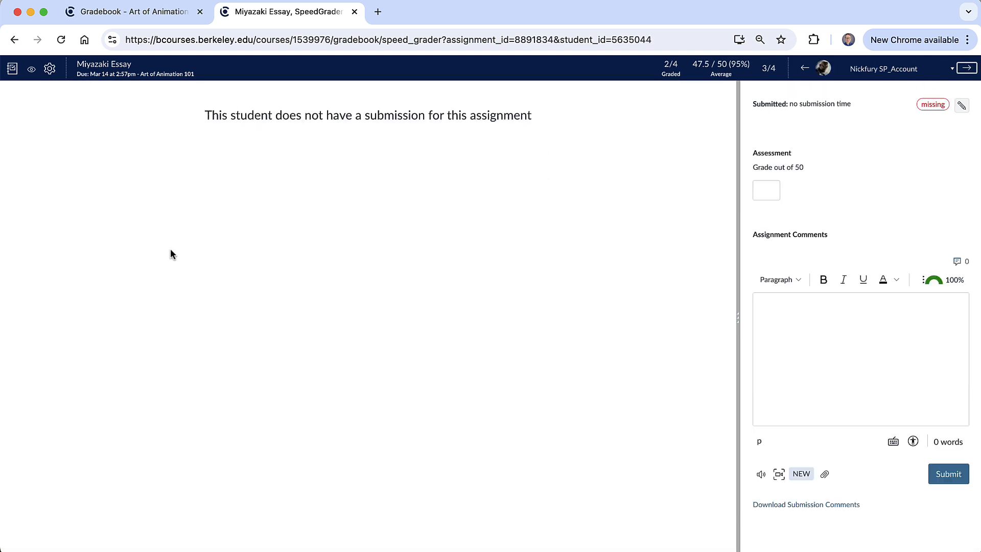
- Give the student with a missing submission a grade of 0 out of 50 and move to the next student
click(136, 17)
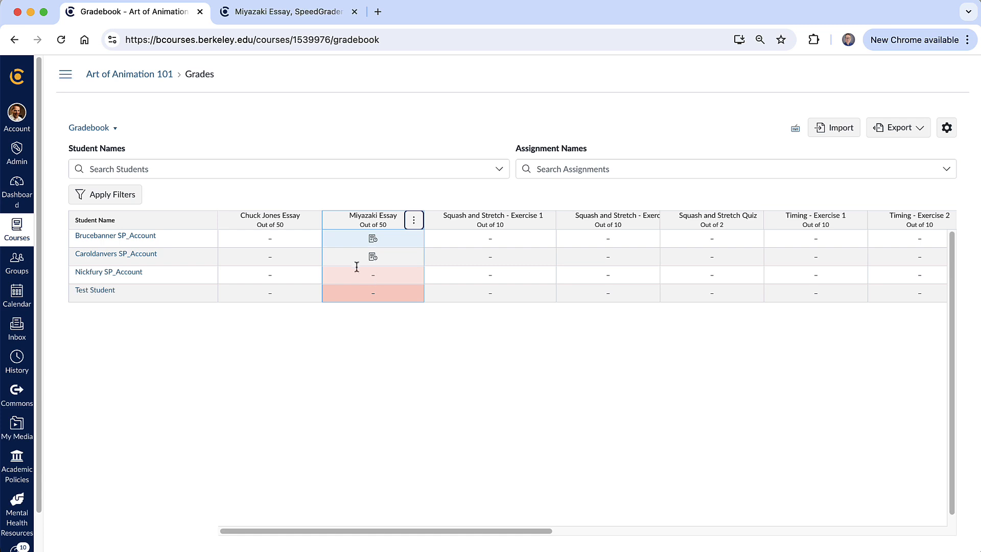
click(299, 14)
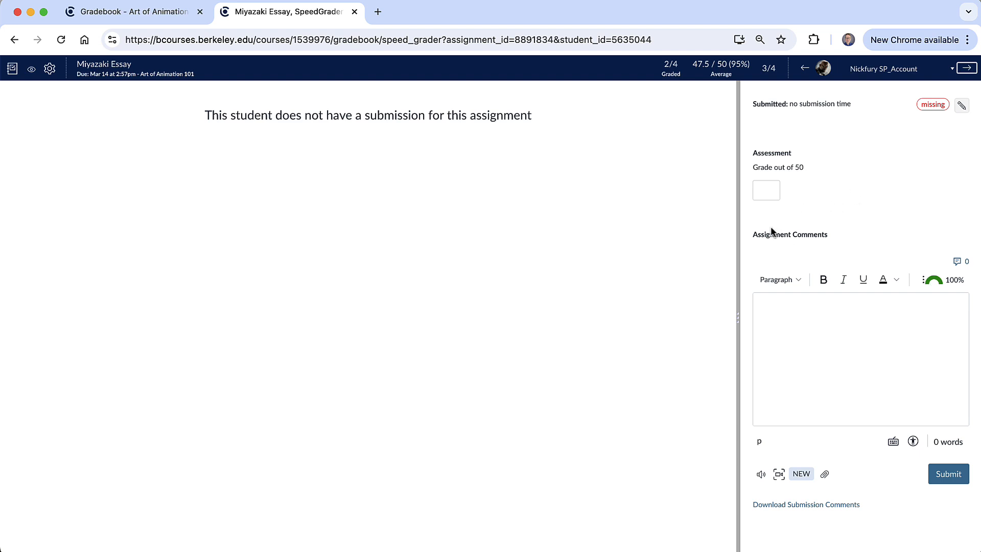
click(760, 186)
text(0)
click(972, 70)
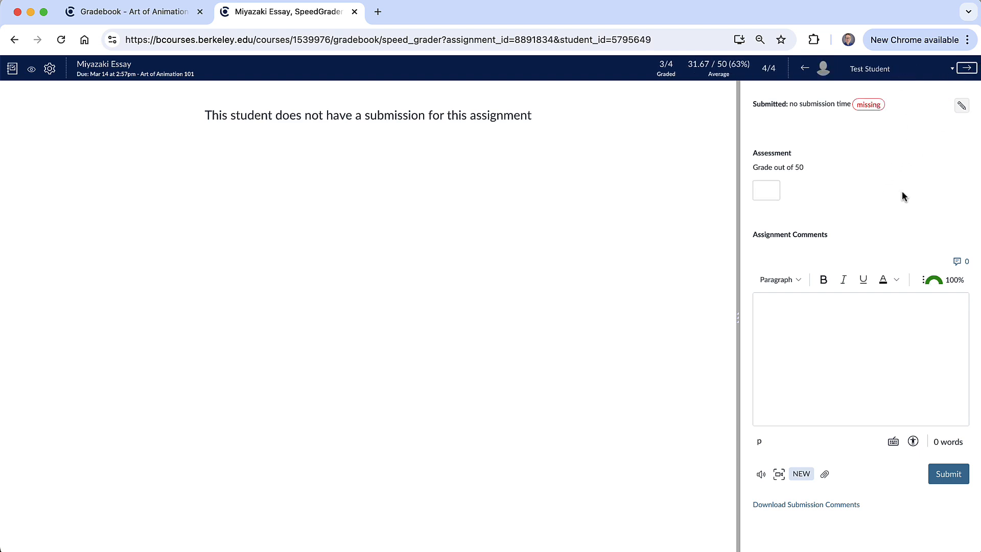
- Return to the zero-graded student, then close SpeedGrader and reload the gradebook to review the Miyazaki Essay grades
click(805, 70)
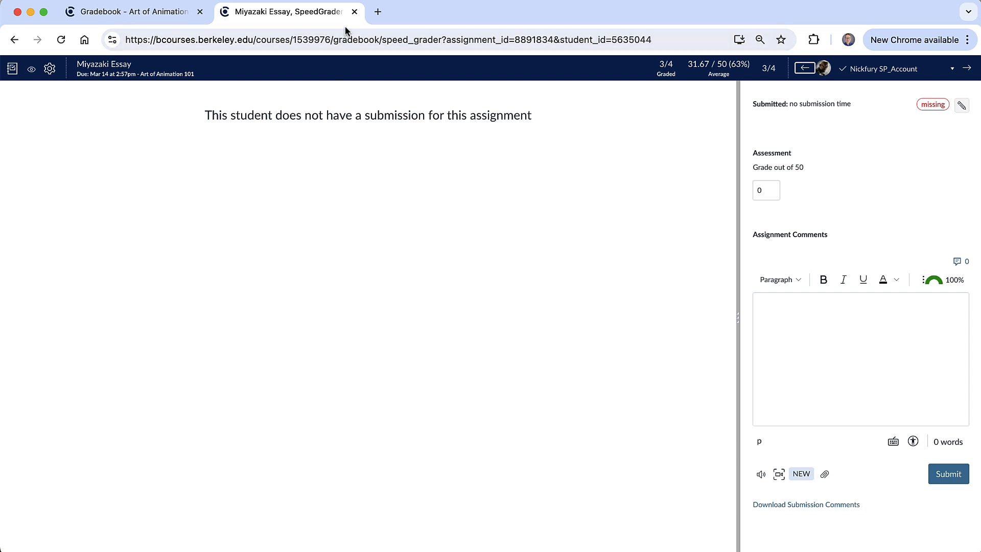
click(354, 13)
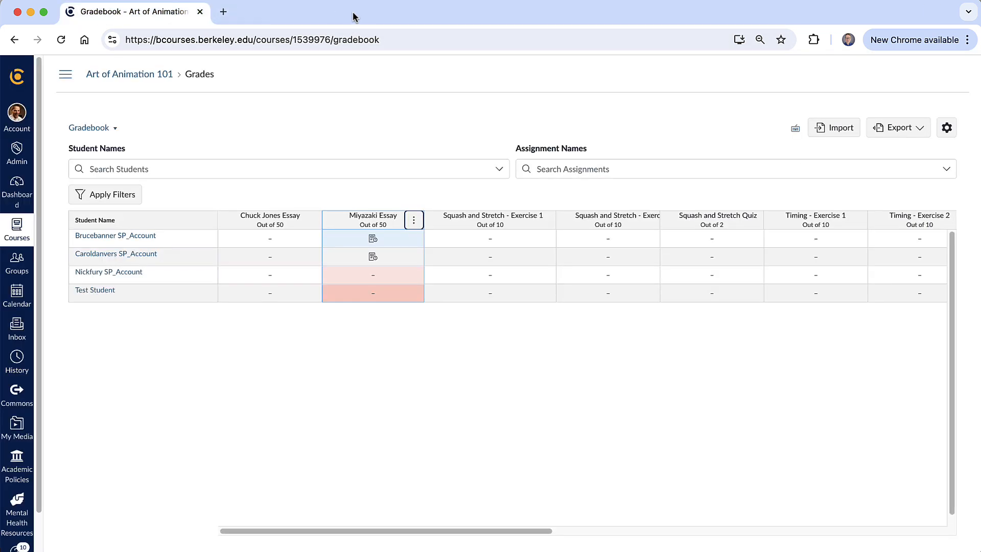
click(62, 42)
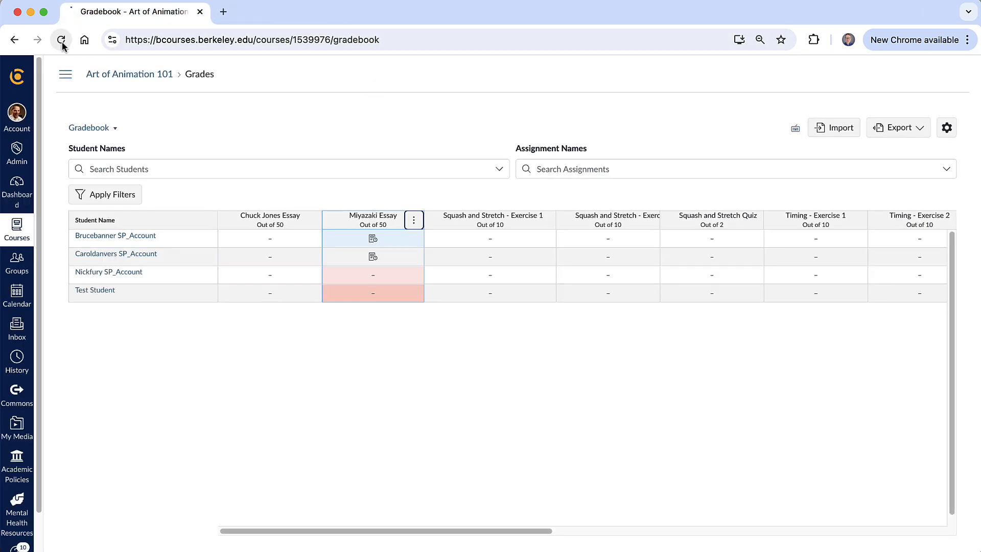